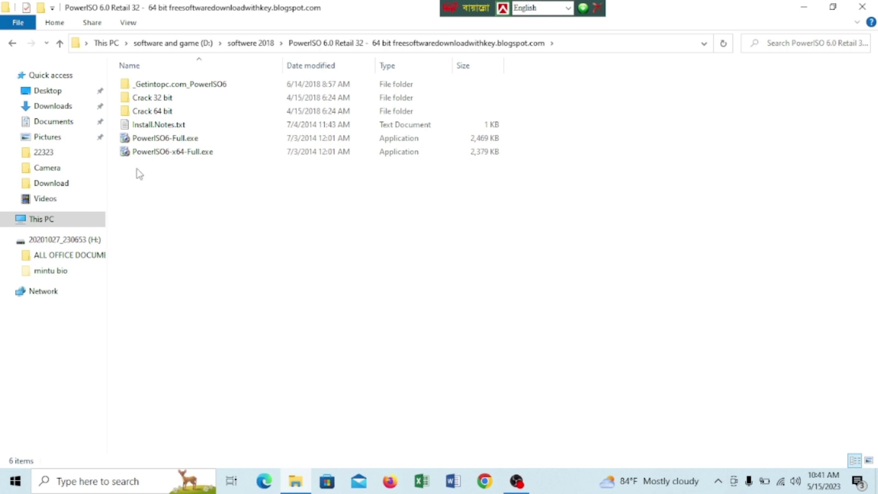
Step: Open the Crack 64 bit folder and launch PowerISO.exe
{"action": "left_click", "coordinate": [159, 112]}
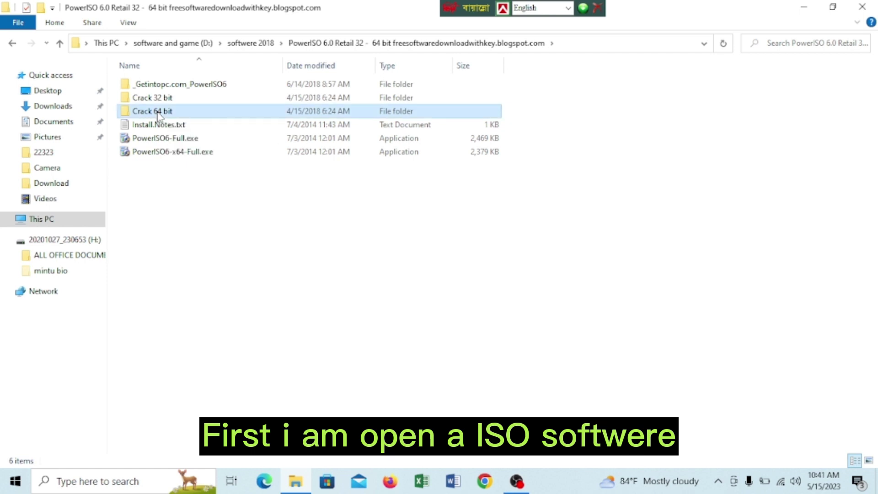
{"action": "double_click", "coordinate": [161, 112]}
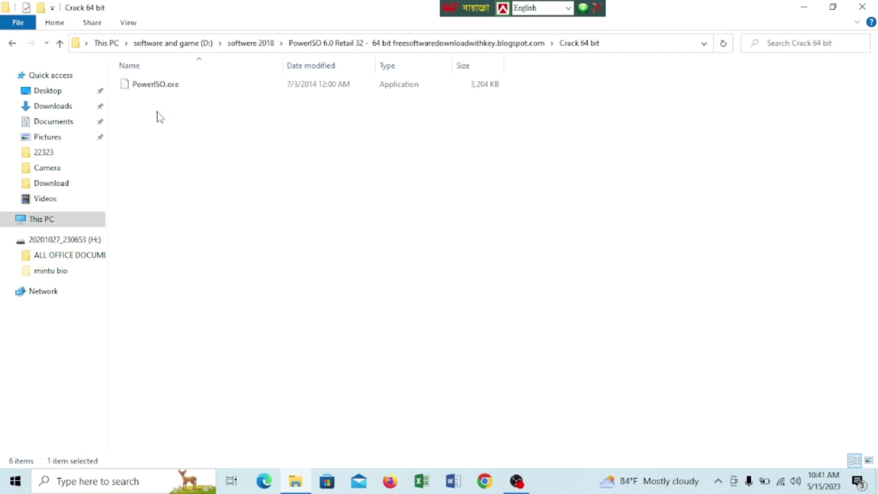
{"action": "left_click", "coordinate": [152, 87]}
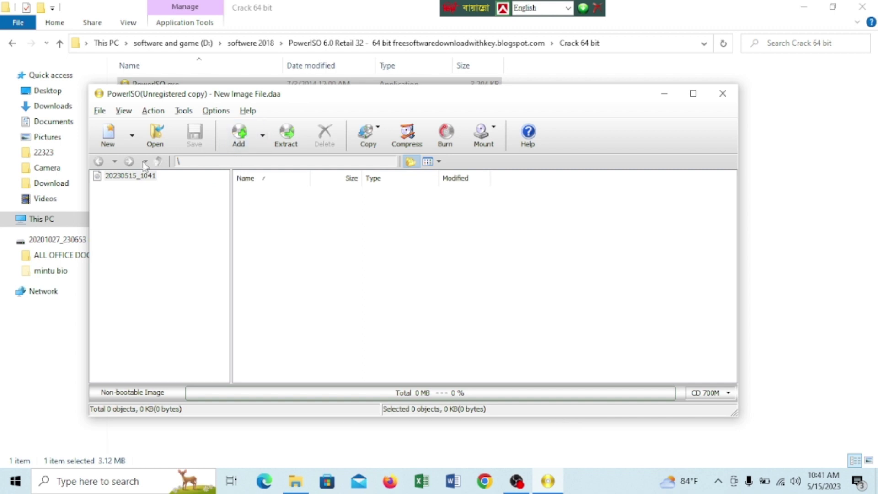
Step: Add the "w7 32 n 64 bit" folder from os softwere\windows on drive D: to the image, postponing the offered upgrade
{"action": "left_click", "coordinate": [246, 136]}
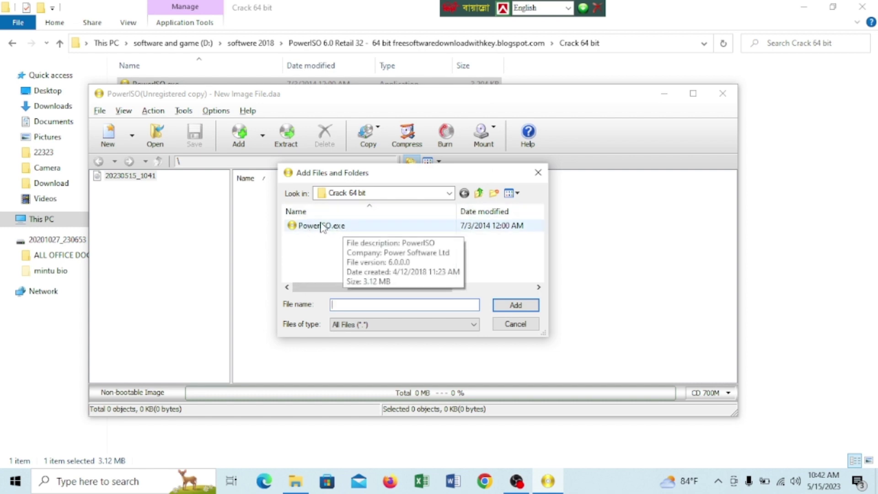
{"action": "left_click", "coordinate": [450, 193]}
{"action": "left_click", "coordinate": [450, 194]}
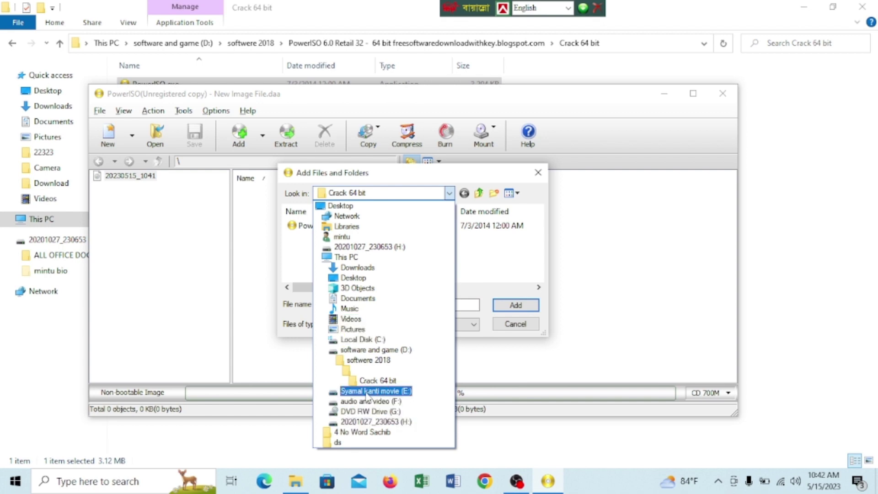
{"action": "left_click", "coordinate": [369, 350]}
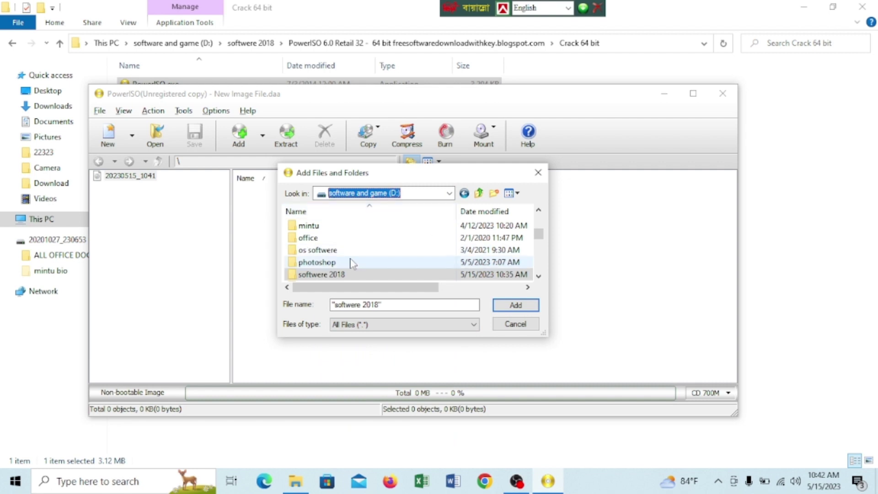
{"action": "double_click", "coordinate": [319, 251]}
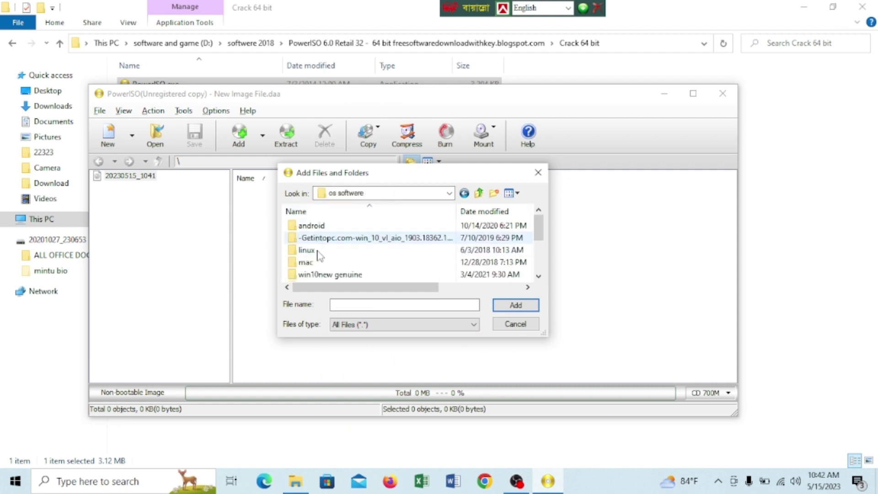
{"action": "scroll", "coordinate": [321, 270], "scroll_direction": "down", "scroll_amount": 2}
{"action": "scroll", "coordinate": [492, 252], "scroll_direction": "up", "scroll_amount": 1}
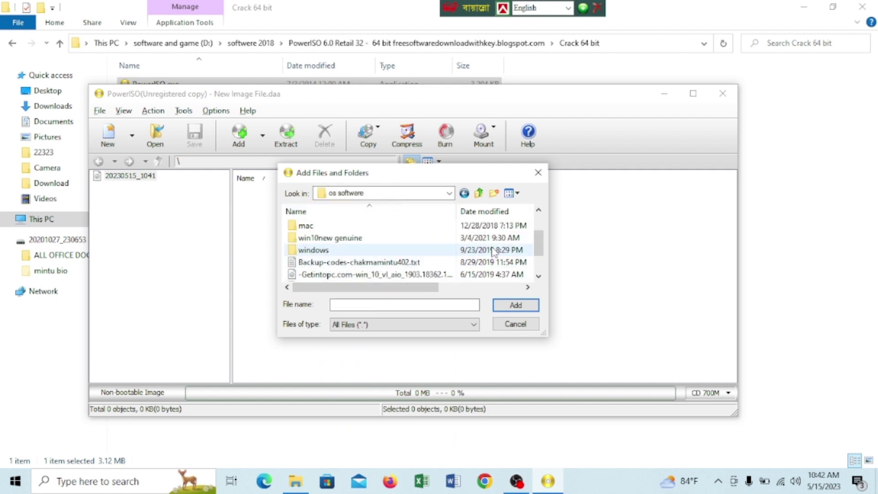
{"action": "scroll", "coordinate": [320, 251], "scroll_direction": "down", "scroll_amount": 1}
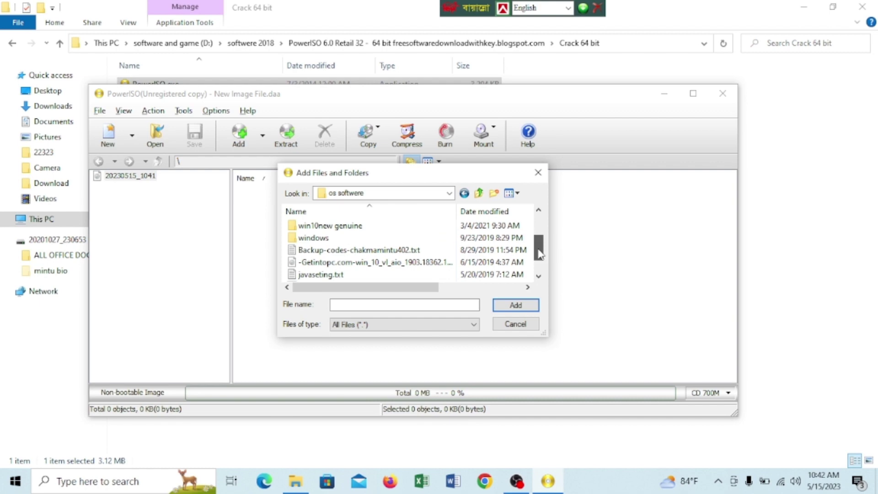
{"action": "double_click", "coordinate": [315, 238]}
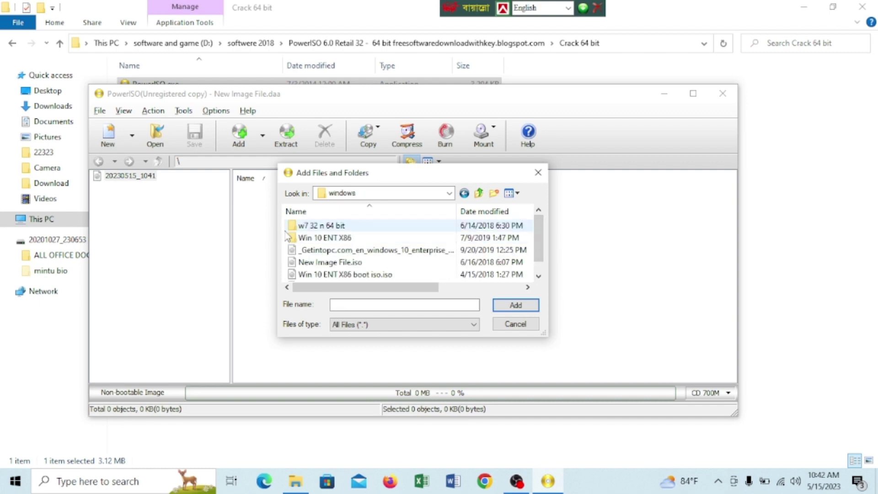
{"action": "left_click", "coordinate": [298, 225]}
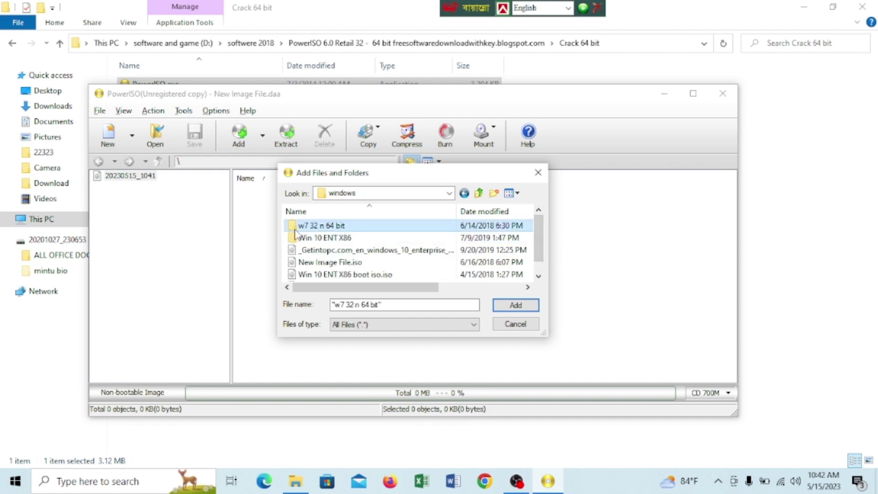
{"action": "left_click", "coordinate": [508, 305]}
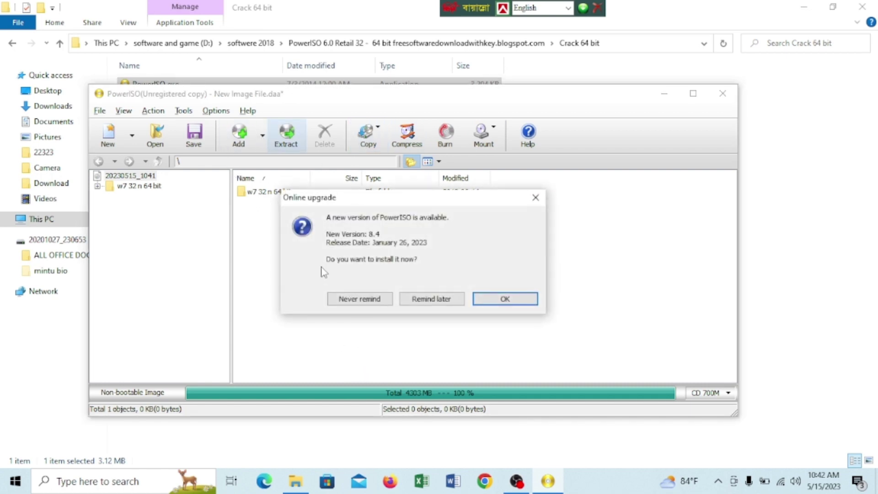
{"action": "left_click", "coordinate": [424, 299]}
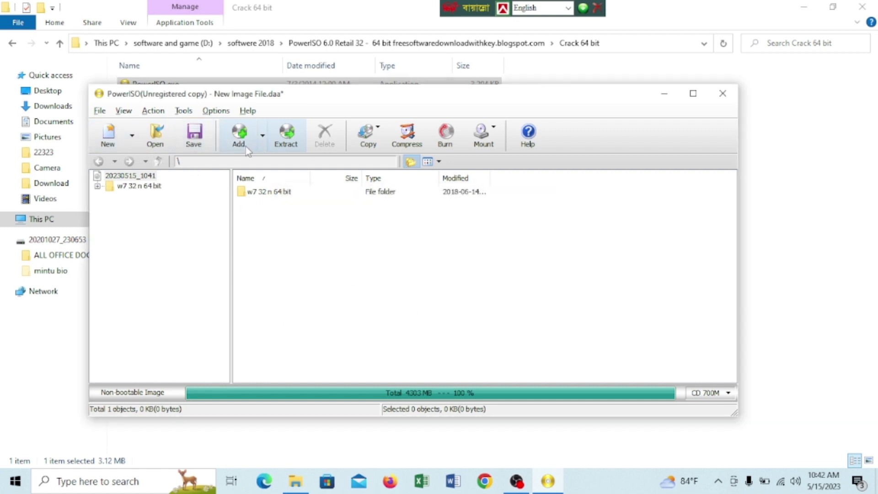
Step: Open the Convert tool and browse for a source file, keeping ISO as the destination format
{"action": "left_click", "coordinate": [151, 111]}
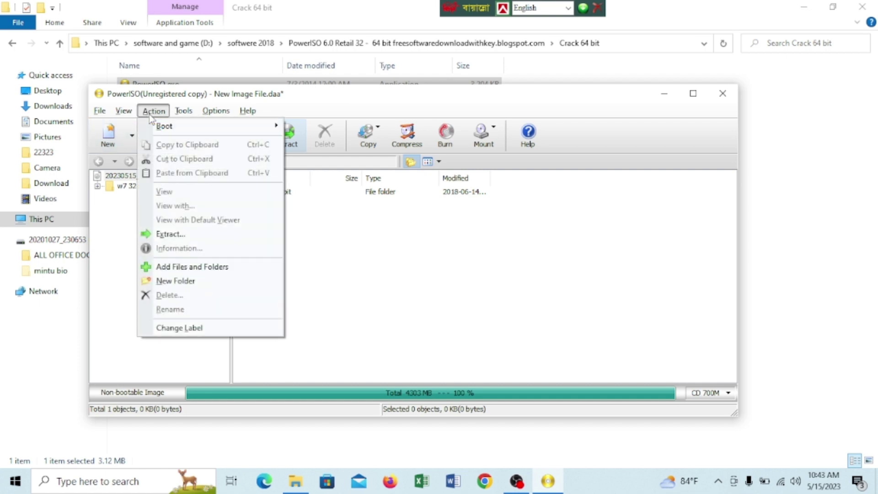
{"action": "mouse_move", "coordinate": [183, 111]}
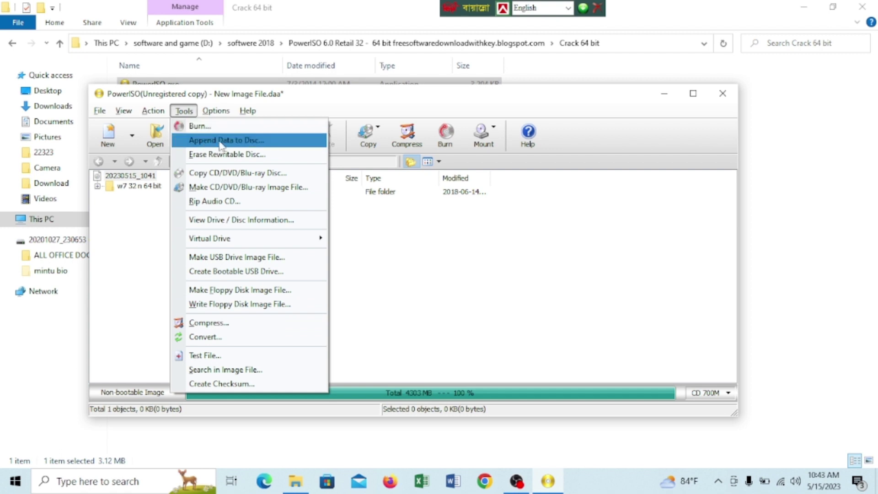
{"action": "mouse_move", "coordinate": [260, 240]}
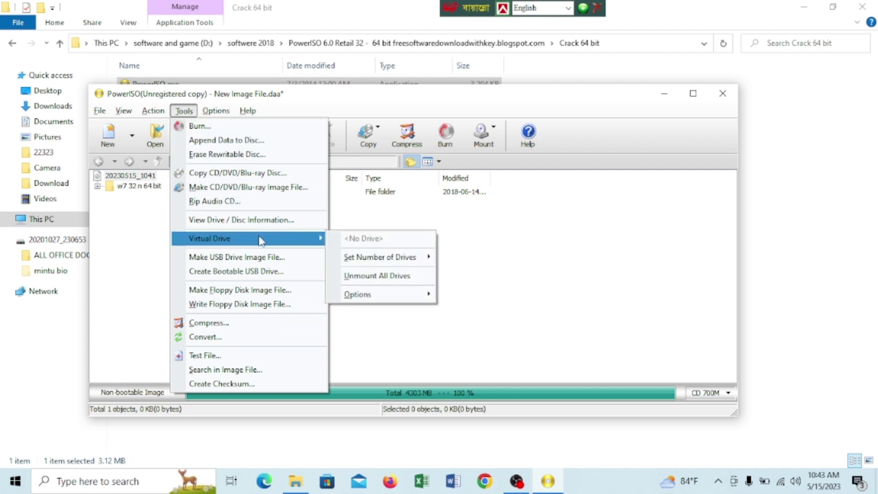
{"action": "left_click", "coordinate": [236, 340]}
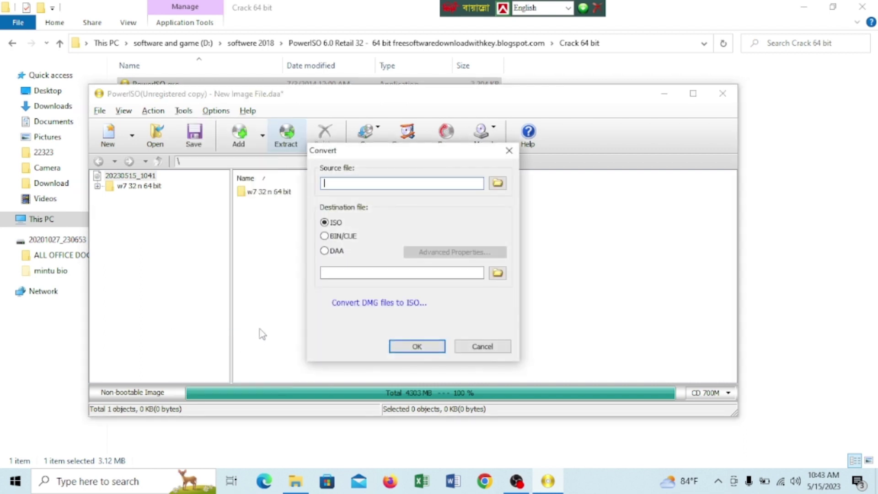
{"action": "left_click", "coordinate": [452, 187]}
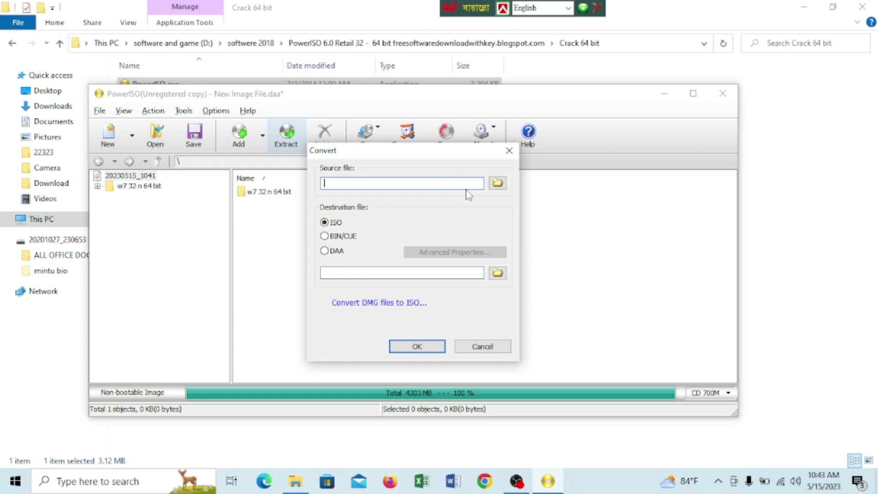
{"action": "left_click", "coordinate": [498, 184]}
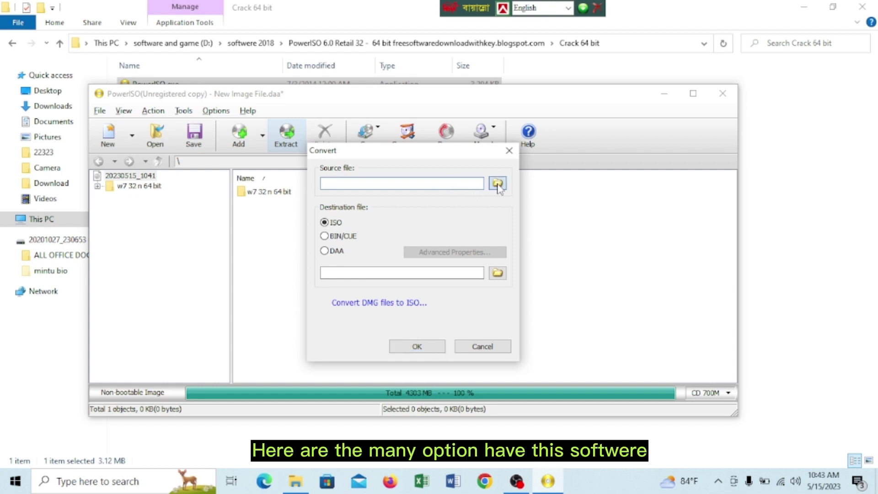
{"action": "left_click", "coordinate": [498, 185]}
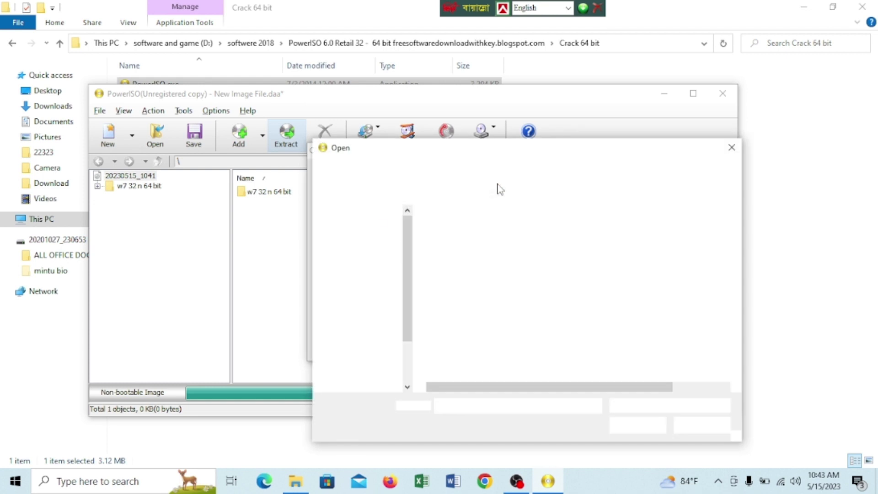
Step: Create a folder named win3264 inside the windows folder
{"action": "right_click", "coordinate": [459, 355]}
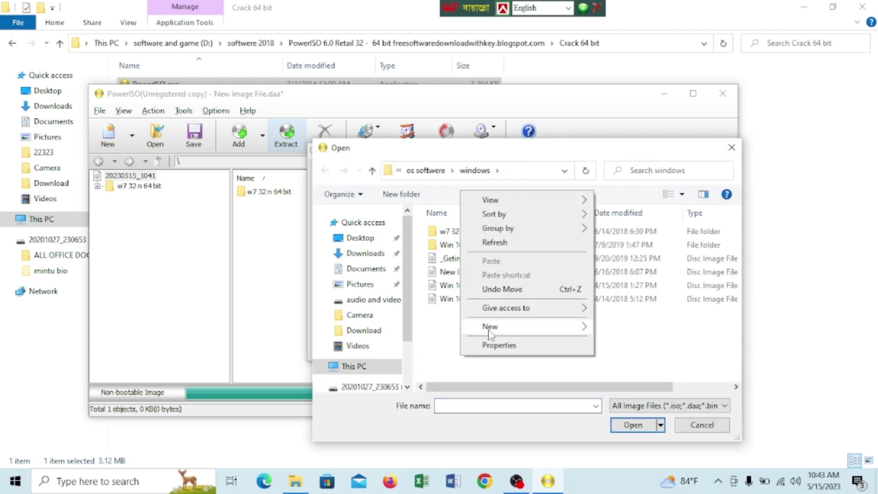
{"action": "mouse_move", "coordinate": [489, 332]}
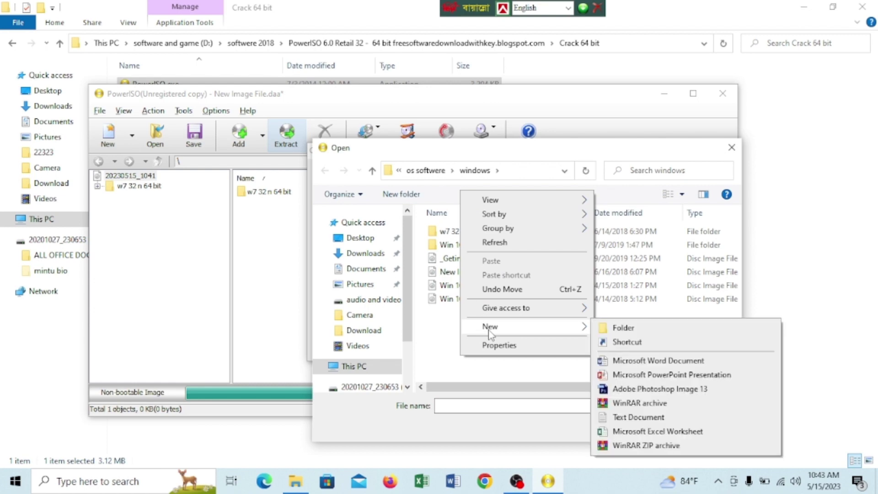
{"action": "left_click", "coordinate": [603, 327]}
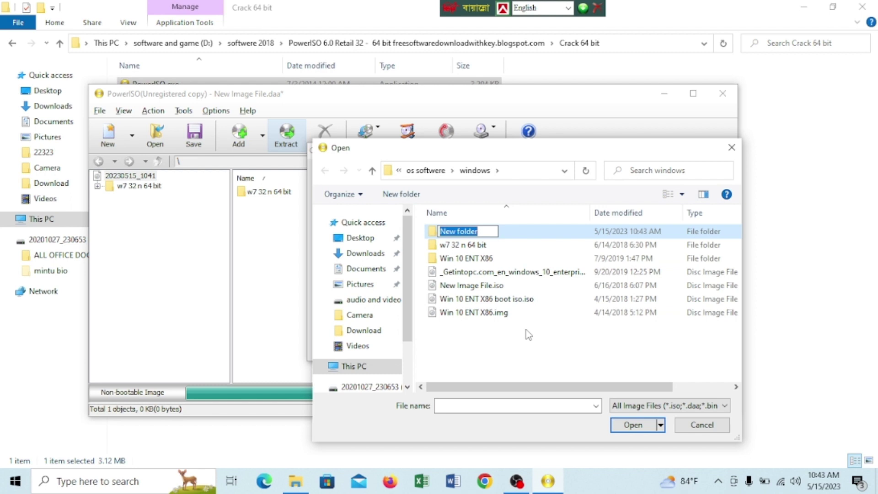
{"action": "type", "text": "wi"}
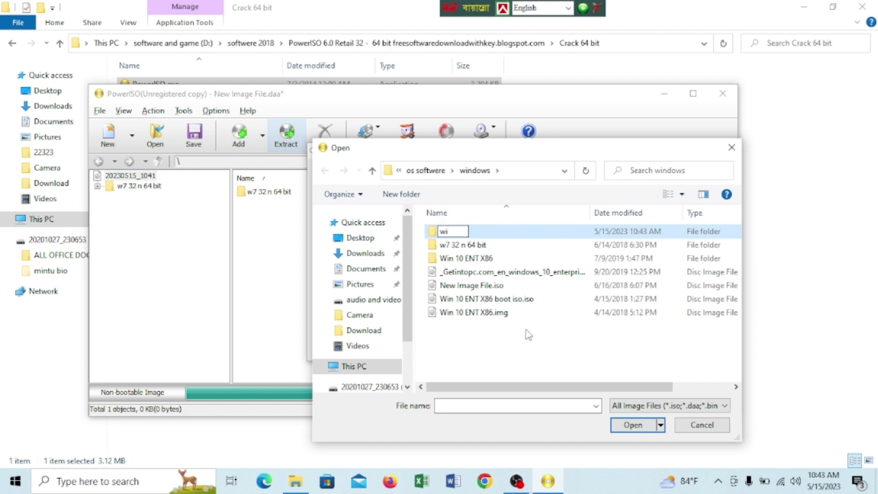
{"action": "type", "text": "n32"}
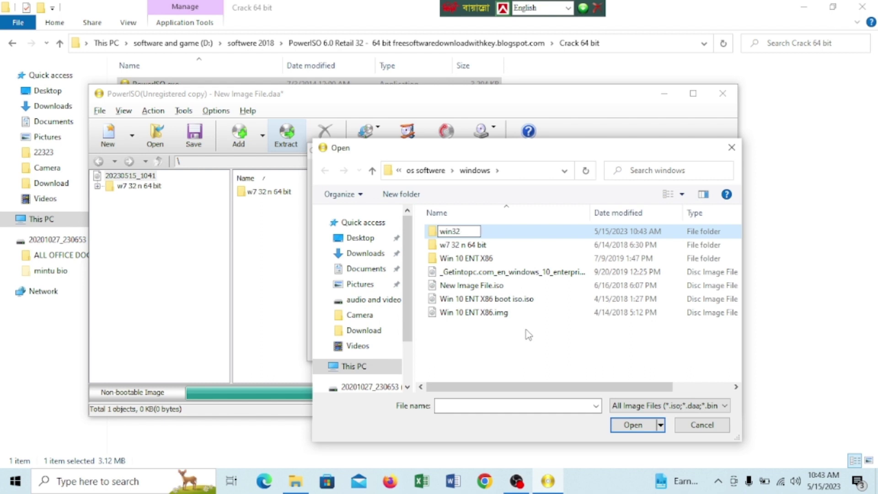
{"action": "type", "text": "64"}
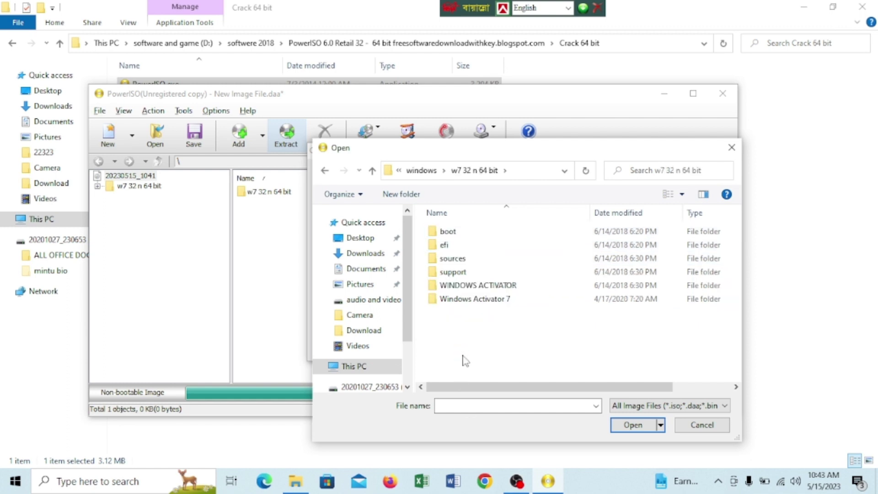
Step: Try to find a source image in the win3264 folder, and cancel the file selection
{"action": "left_click", "coordinate": [373, 172]}
{"action": "left_click", "coordinate": [452, 261]}
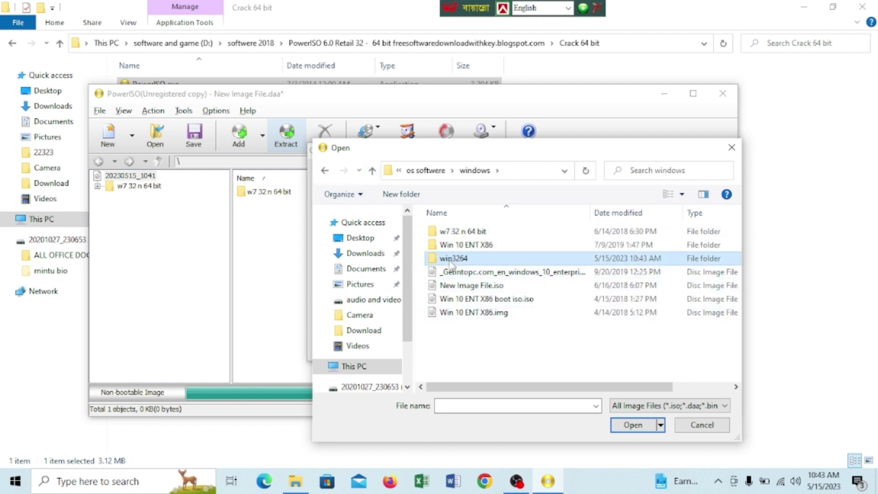
{"action": "left_click", "coordinate": [642, 427]}
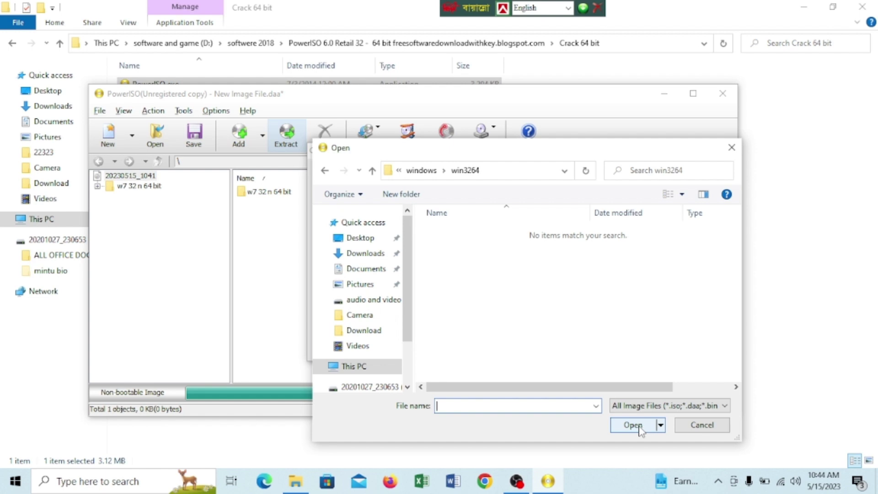
{"action": "left_click", "coordinate": [702, 424]}
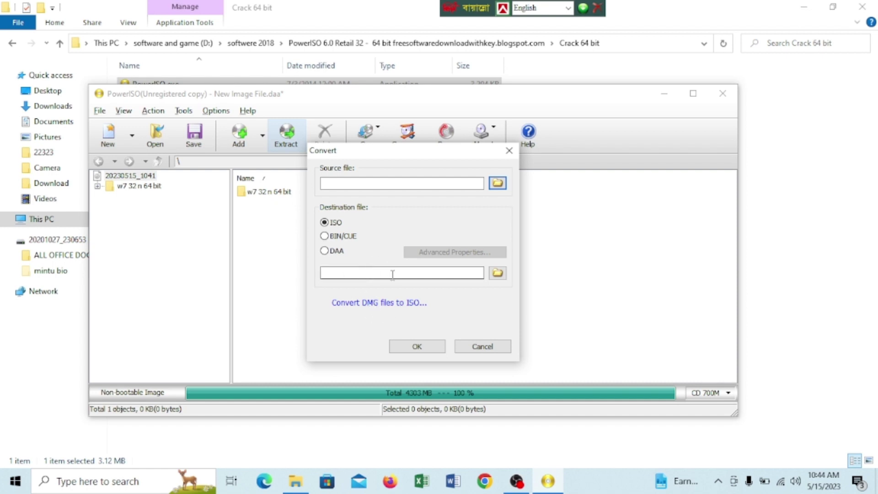
Step: Try to choose the conversion source from the "w7 32 n 64 bit" folder, and cancel the conversion
{"action": "left_click", "coordinate": [498, 183]}
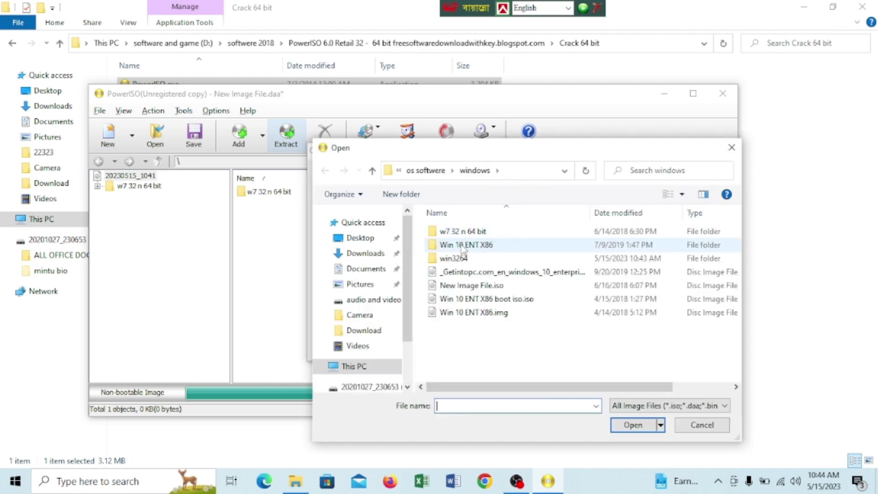
{"action": "left_click", "coordinate": [460, 237]}
{"action": "left_click", "coordinate": [627, 426]}
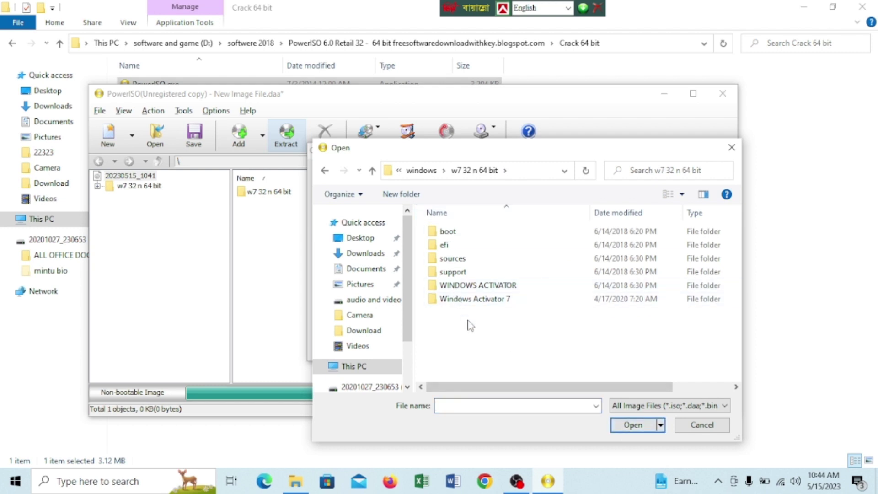
{"action": "left_click", "coordinate": [697, 425]}
{"action": "left_click", "coordinate": [498, 348]}
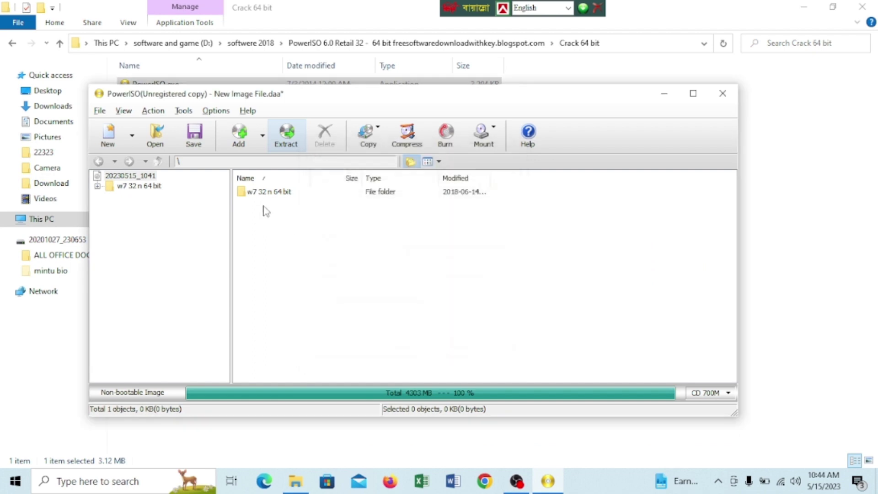
{"action": "left_click", "coordinate": [266, 195]}
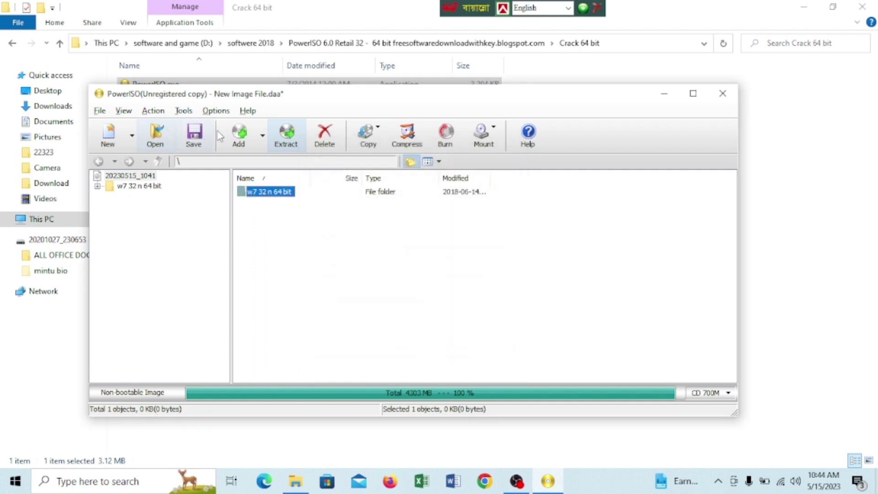
{"action": "left_click", "coordinate": [153, 112]}
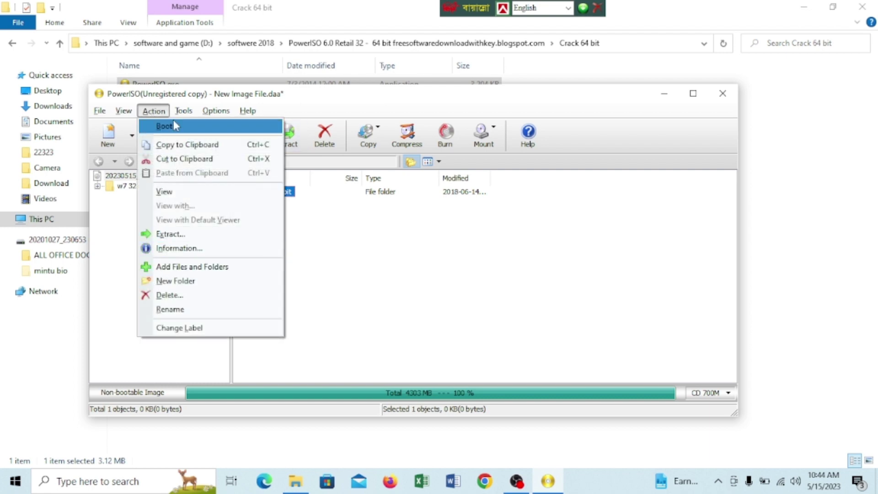
{"action": "mouse_move", "coordinate": [181, 106]}
{"action": "left_click", "coordinate": [197, 337]}
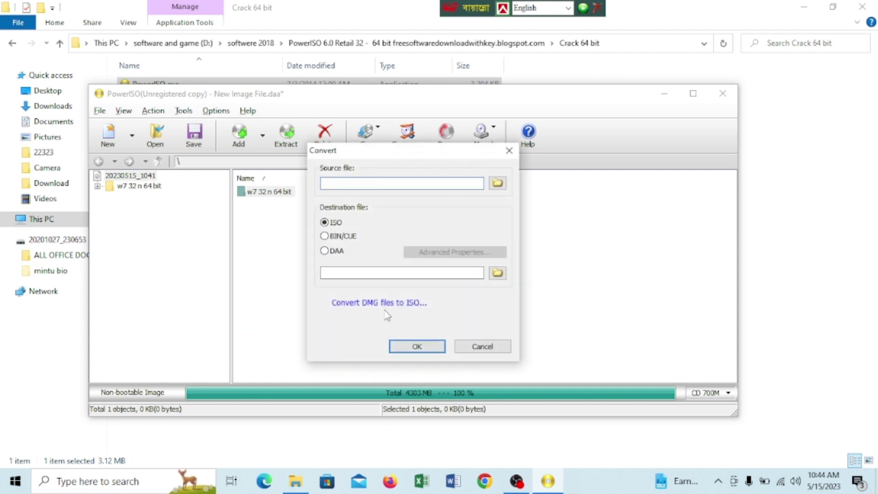
{"action": "left_click", "coordinate": [324, 223]}
{"action": "left_click", "coordinate": [478, 347]}
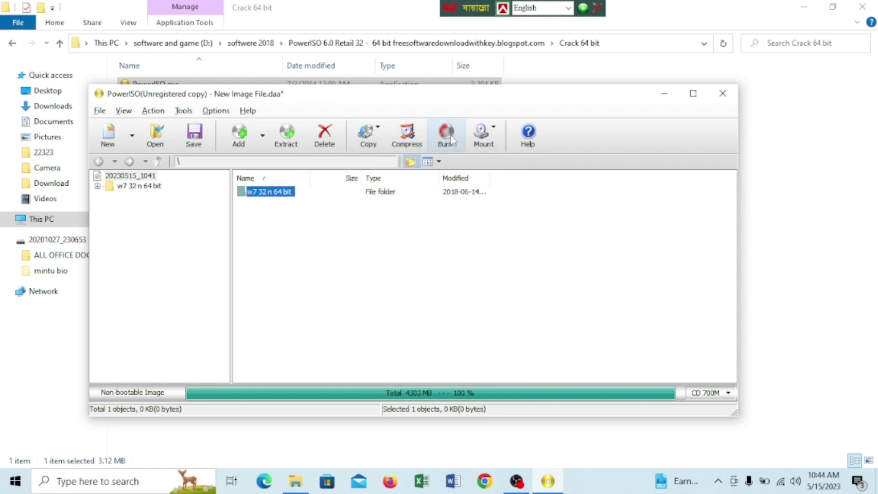
{"action": "left_click", "coordinate": [495, 129]}
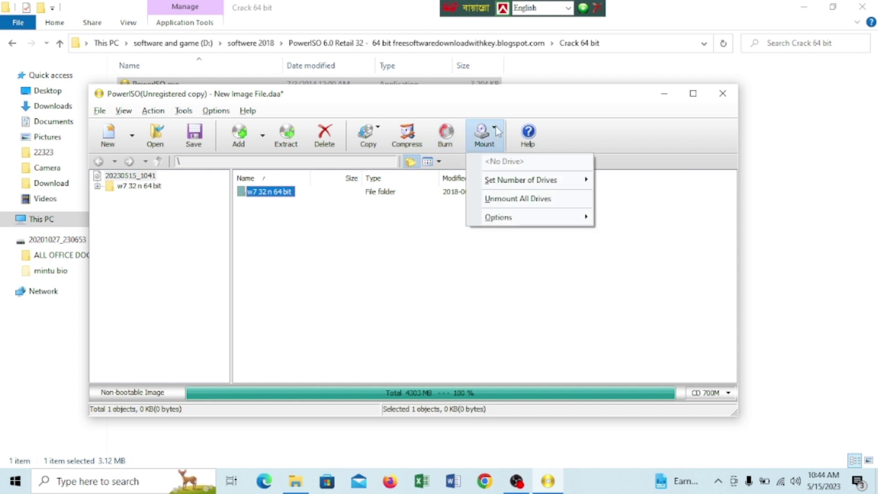
{"action": "left_click", "coordinate": [264, 140]}
{"action": "left_click", "coordinate": [264, 137]}
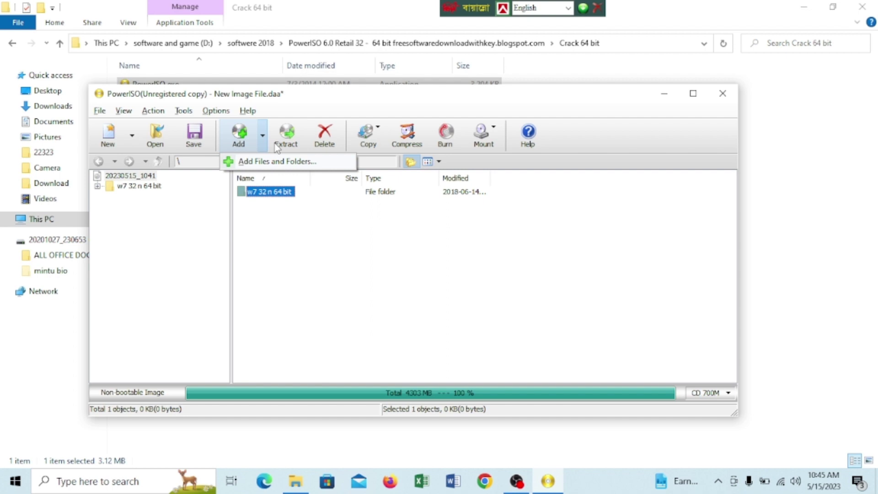
Step: Start saving the image under a new file as Standard ISO Images (*.iso), and browse This PC for the location
{"action": "left_click", "coordinate": [100, 112]}
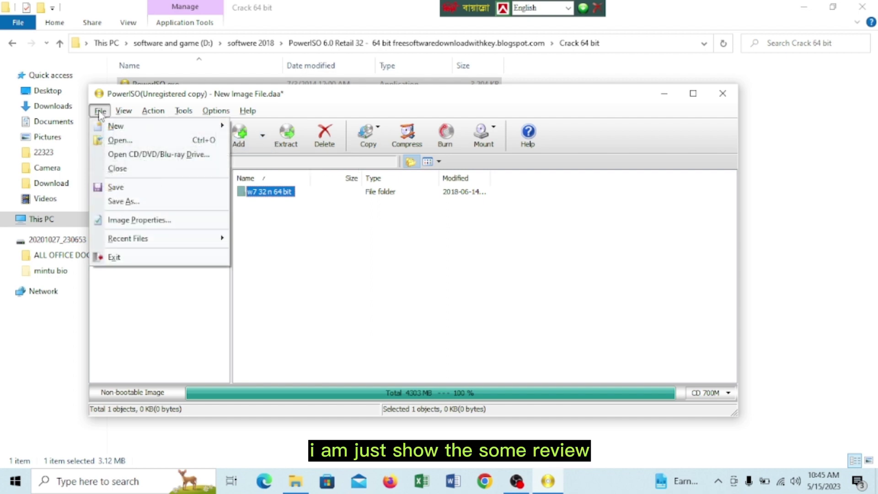
{"action": "left_click", "coordinate": [124, 201]}
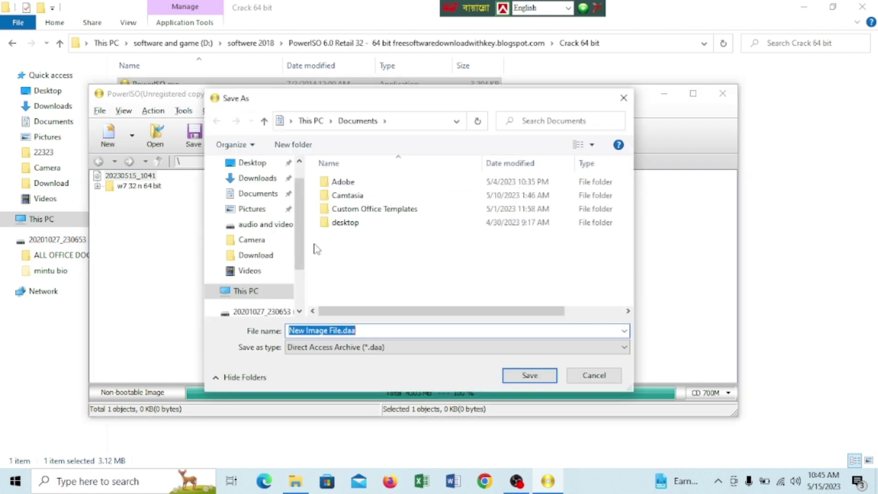
{"action": "left_click", "coordinate": [364, 349]}
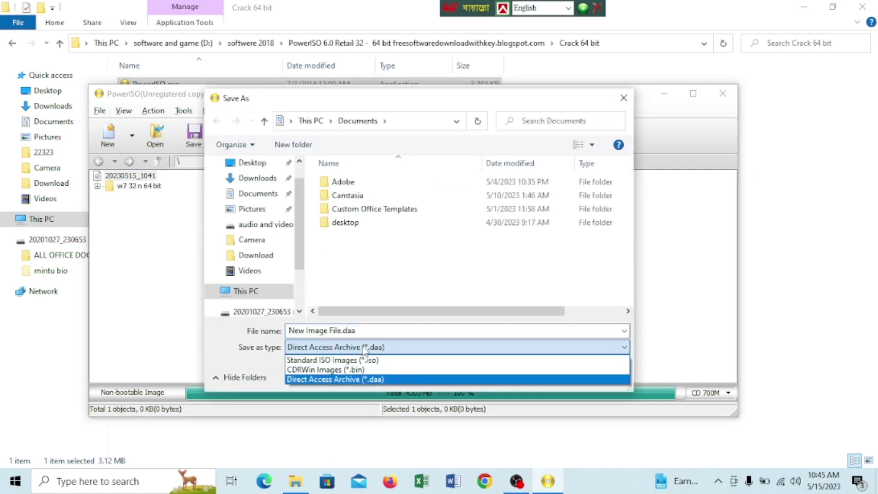
{"action": "left_click", "coordinate": [316, 360]}
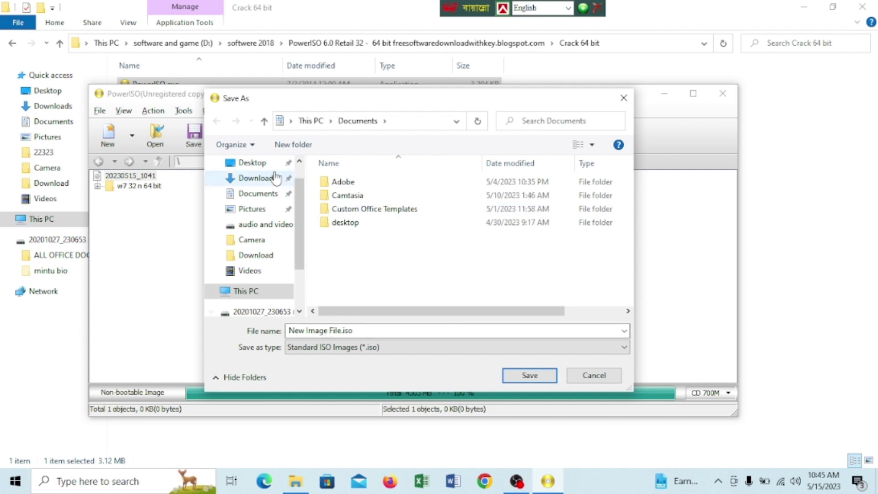
{"action": "left_click", "coordinate": [270, 293]}
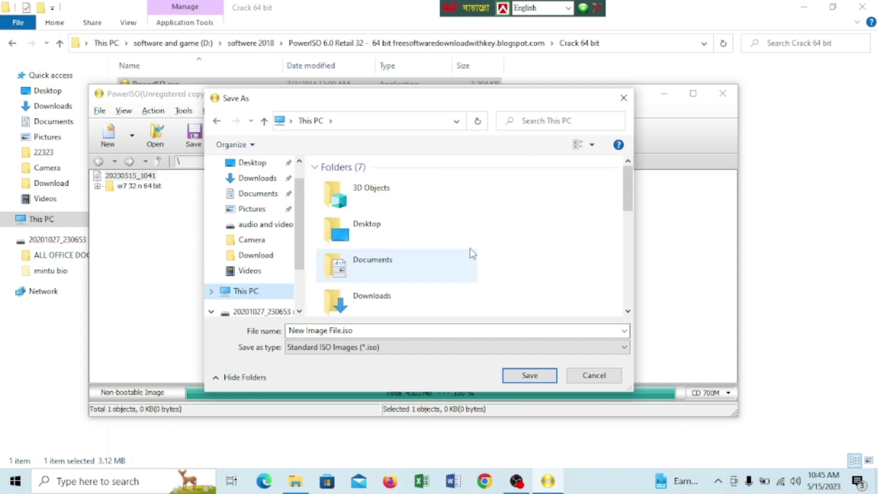
{"action": "scroll", "coordinate": [472, 253], "scroll_direction": "down", "scroll_amount": 10}
{"action": "left_click", "coordinate": [361, 191]}
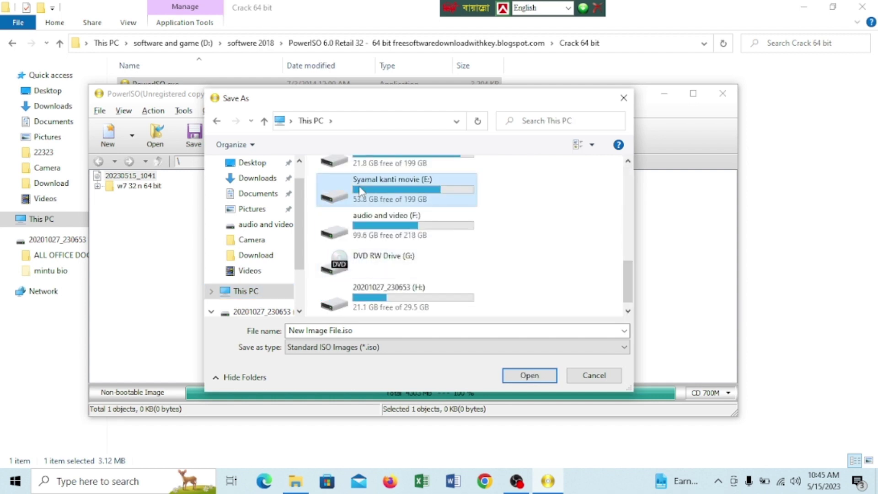
{"action": "double_click", "coordinate": [360, 192]}
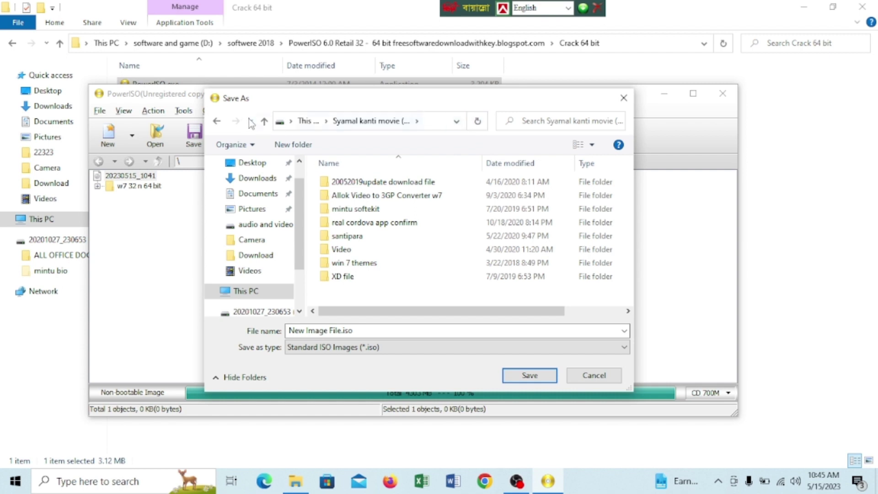
{"action": "left_click", "coordinate": [264, 121]}
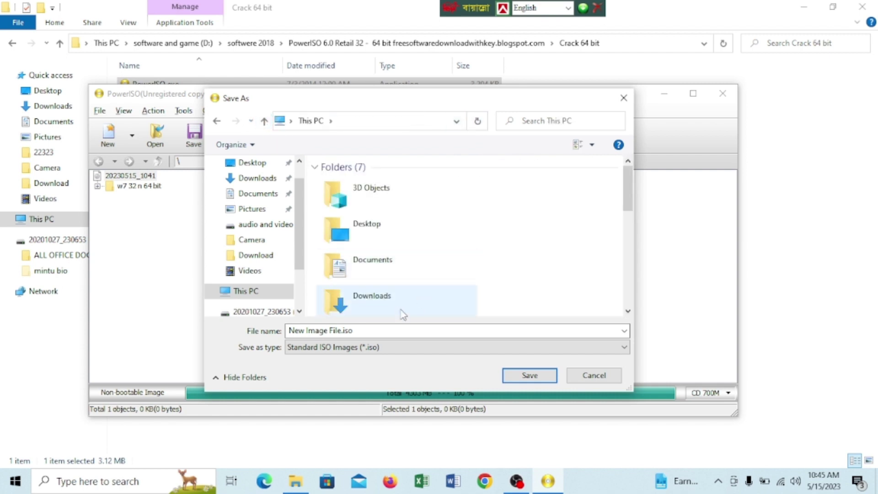
Step: Choose the os softwere folder on the software and game (D:) drive as the save location
{"action": "scroll", "coordinate": [416, 261], "scroll_direction": "down", "scroll_amount": 8}
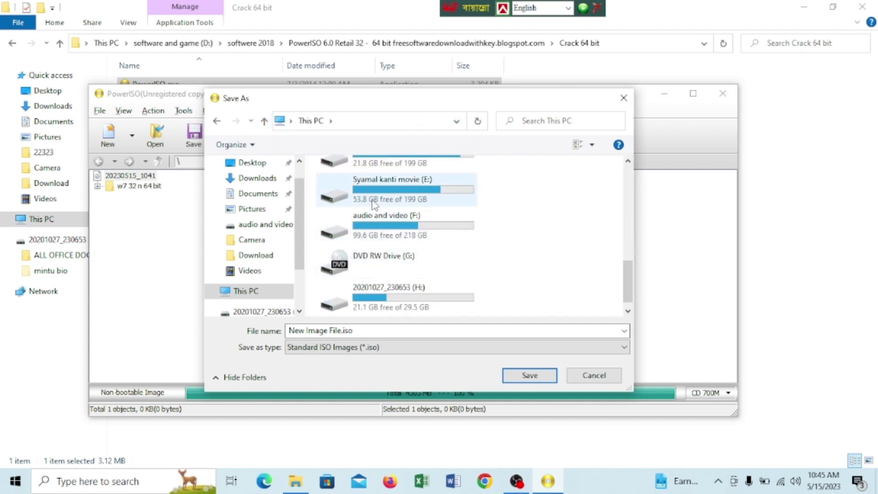
{"action": "scroll", "coordinate": [372, 198], "scroll_direction": "up", "scroll_amount": 4}
{"action": "scroll", "coordinate": [371, 219], "scroll_direction": "down", "scroll_amount": 3}
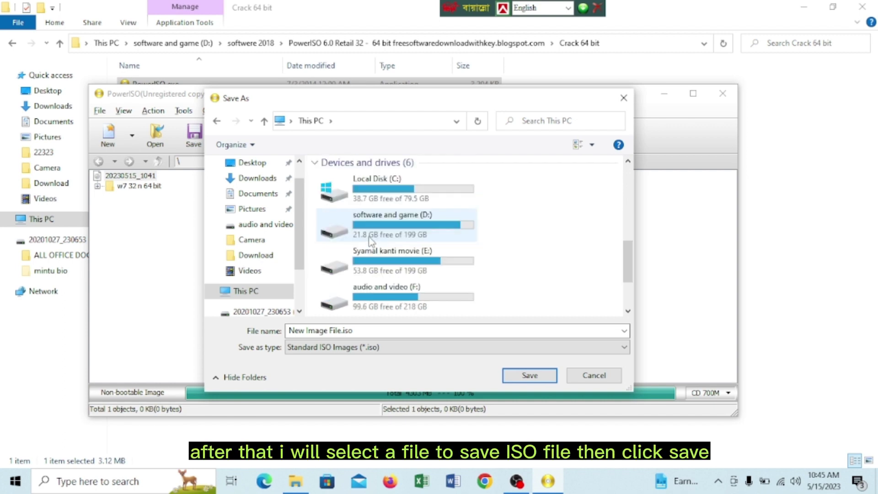
{"action": "double_click", "coordinate": [370, 218]}
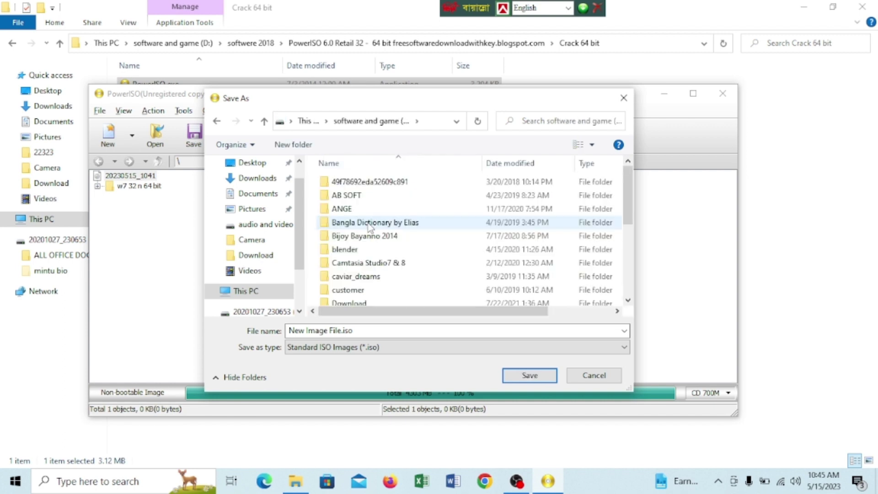
{"action": "scroll", "coordinate": [370, 234], "scroll_direction": "down", "scroll_amount": 4}
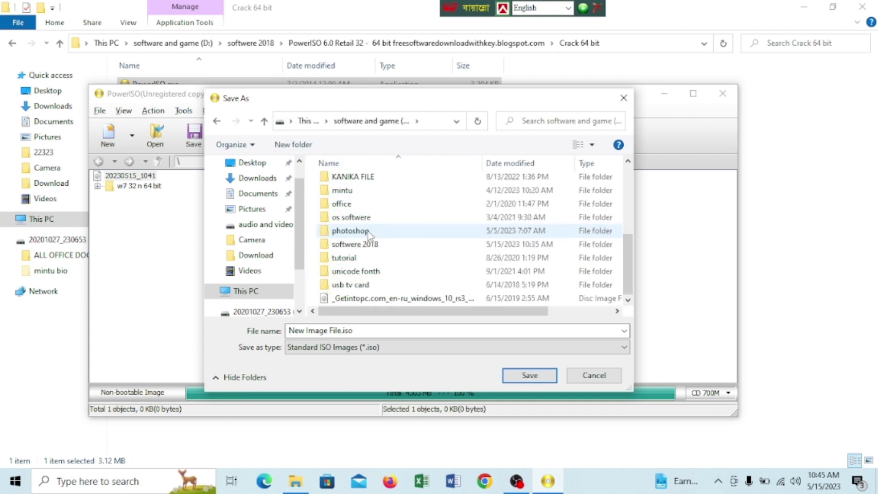
{"action": "scroll", "coordinate": [370, 234], "scroll_direction": "up", "scroll_amount": 2}
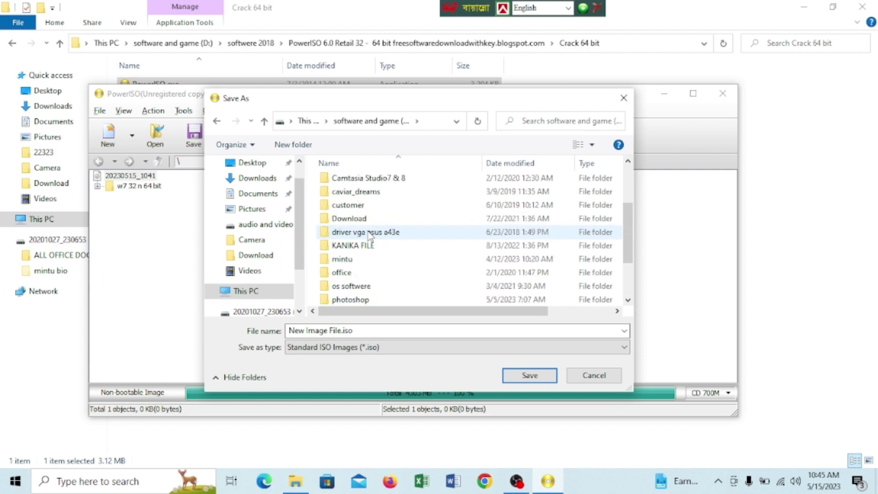
{"action": "double_click", "coordinate": [364, 285]}
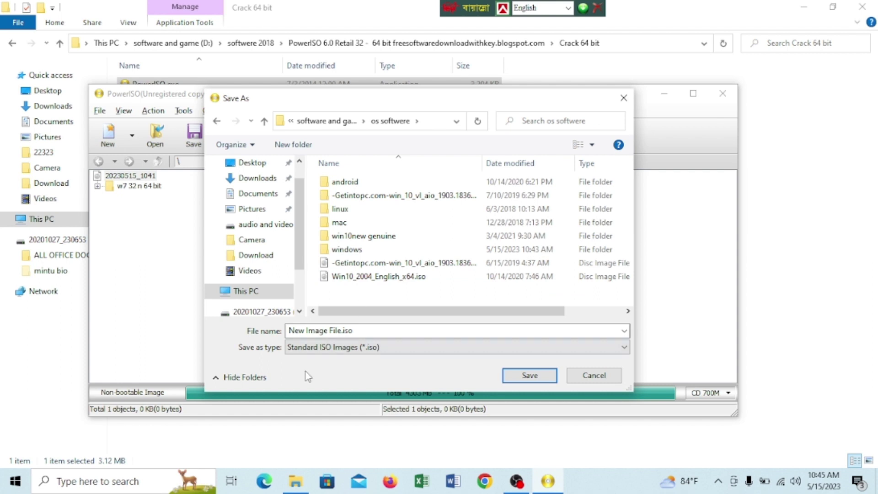
Step: Name the image file win3264.iso and save it
{"action": "left_click", "coordinate": [340, 331]}
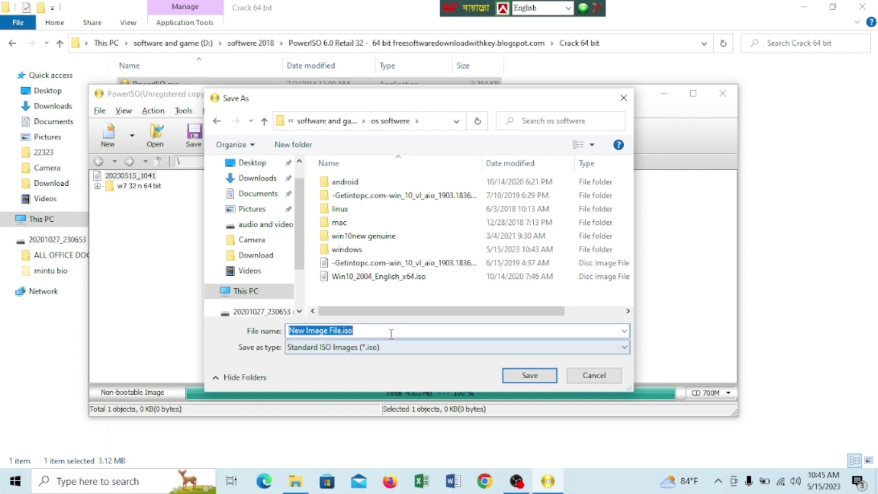
{"action": "left_click", "coordinate": [342, 331]}
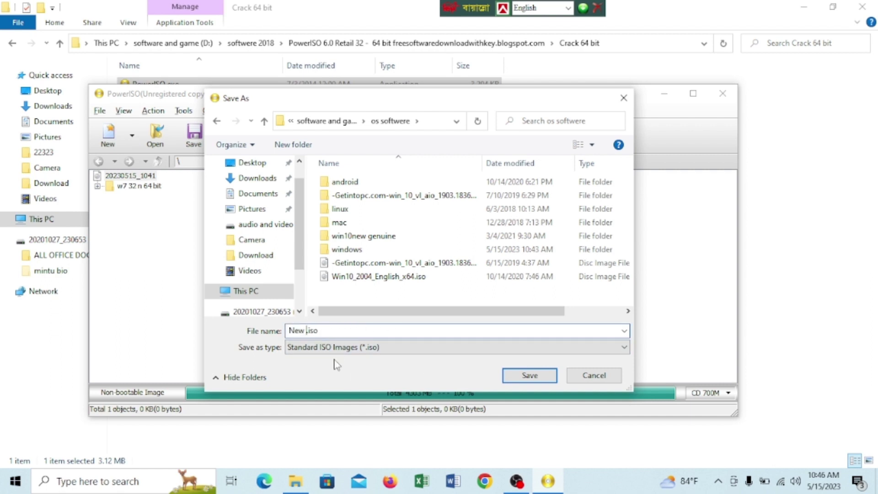
{"action": "type", "text": "win3264"}
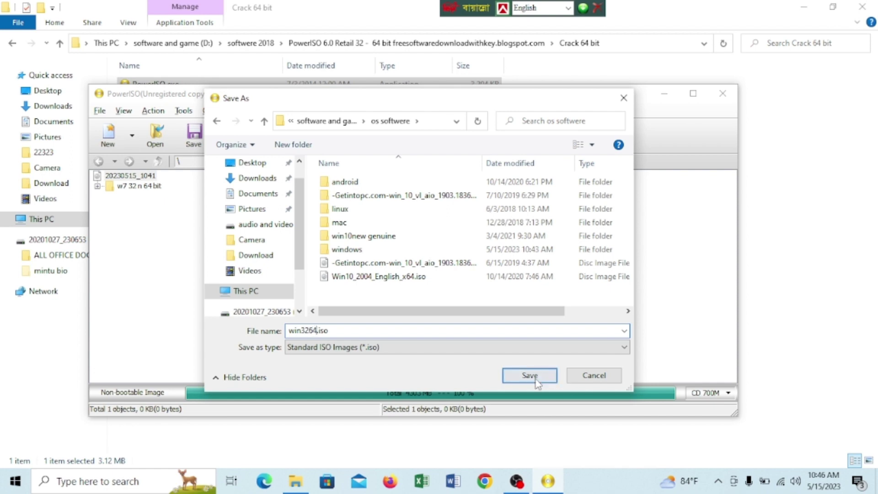
{"action": "left_click", "coordinate": [531, 375]}
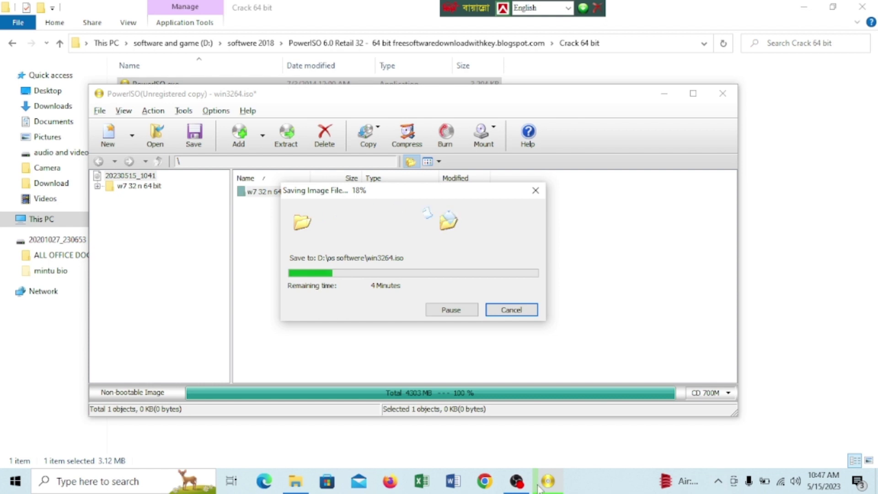
Step: Switch to File Explorer and open This PC while the image is being saved
{"action": "left_click", "coordinate": [308, 479]}
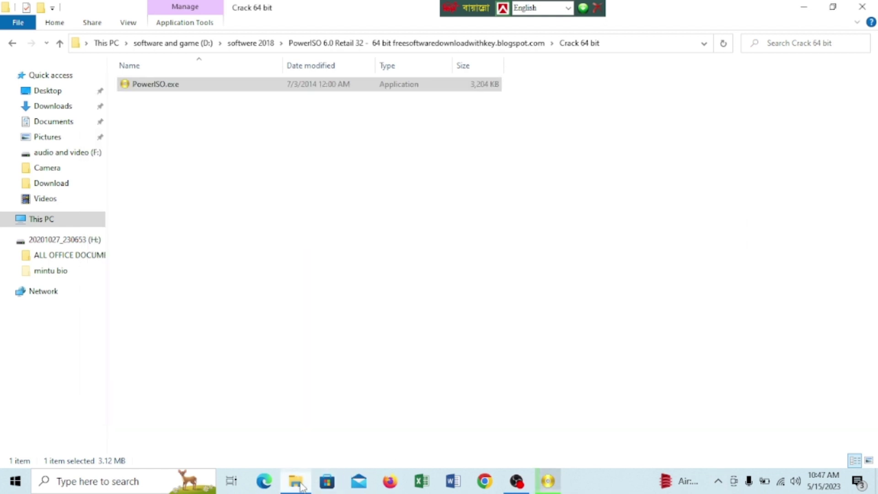
{"action": "left_click", "coordinate": [49, 225]}
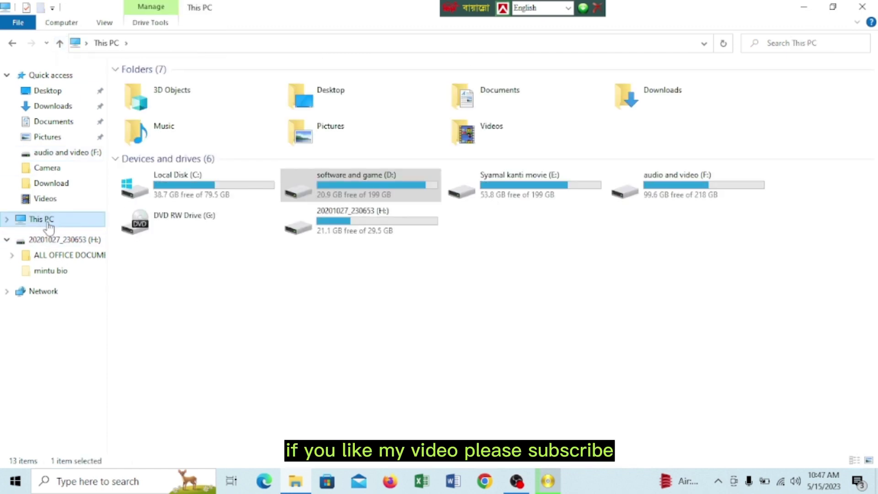